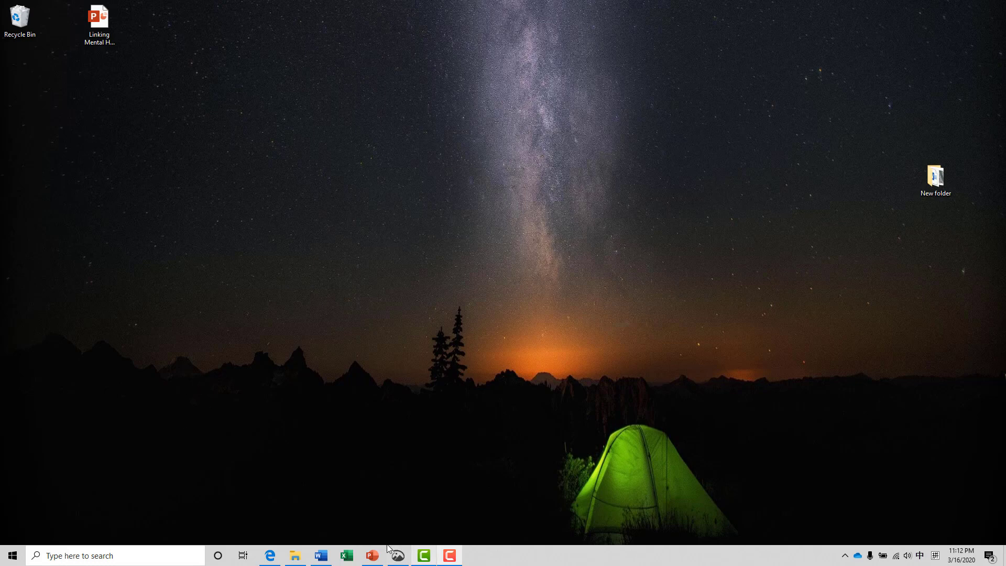
Open the Texas A&M Software Center website in the browser, then minimize the browser window
click(277, 557)
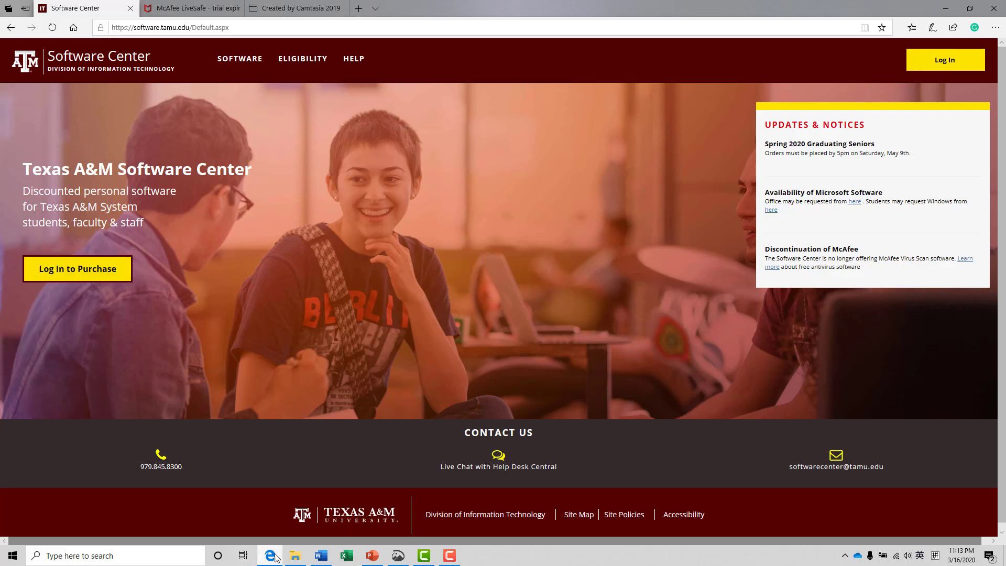
click(945, 9)
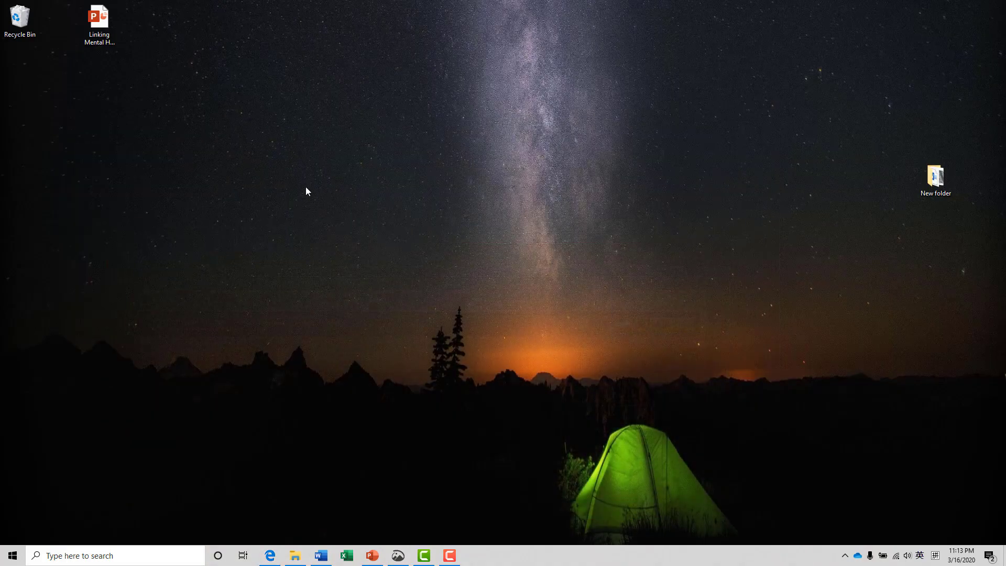
Open File Explorer to the camtasia installer found in Downloads, then minimize the Explorer window
click(297, 555)
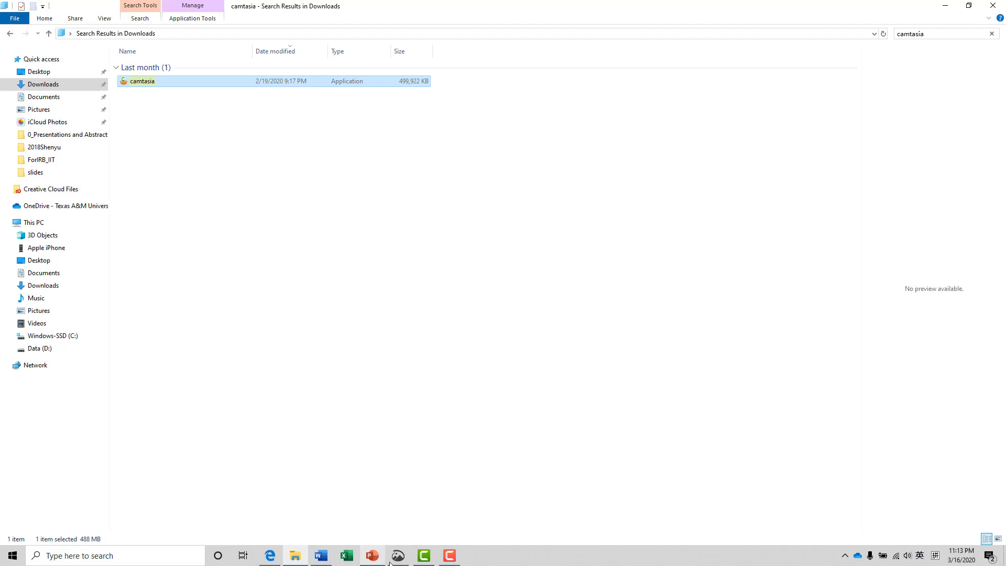
click(424, 559)
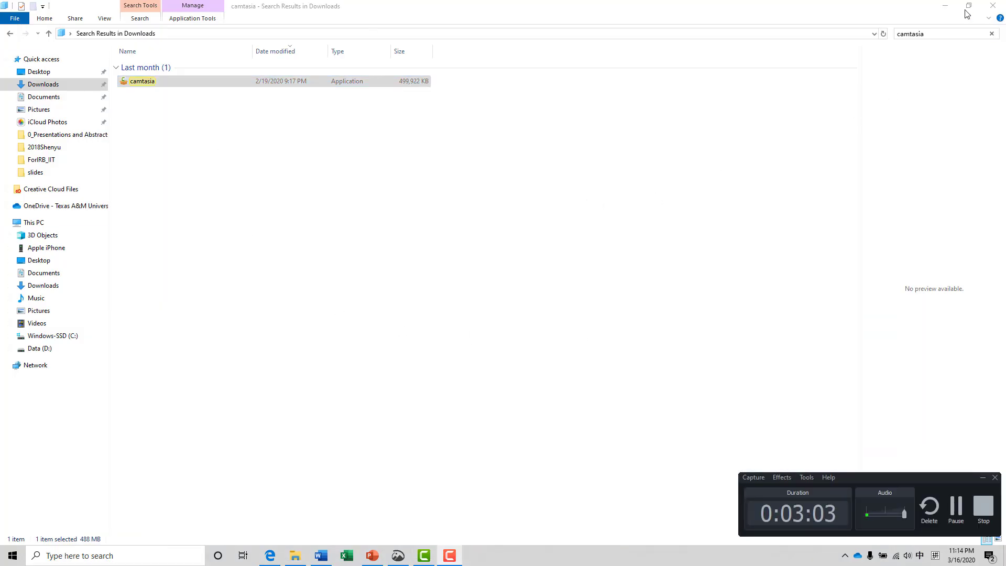
click(944, 6)
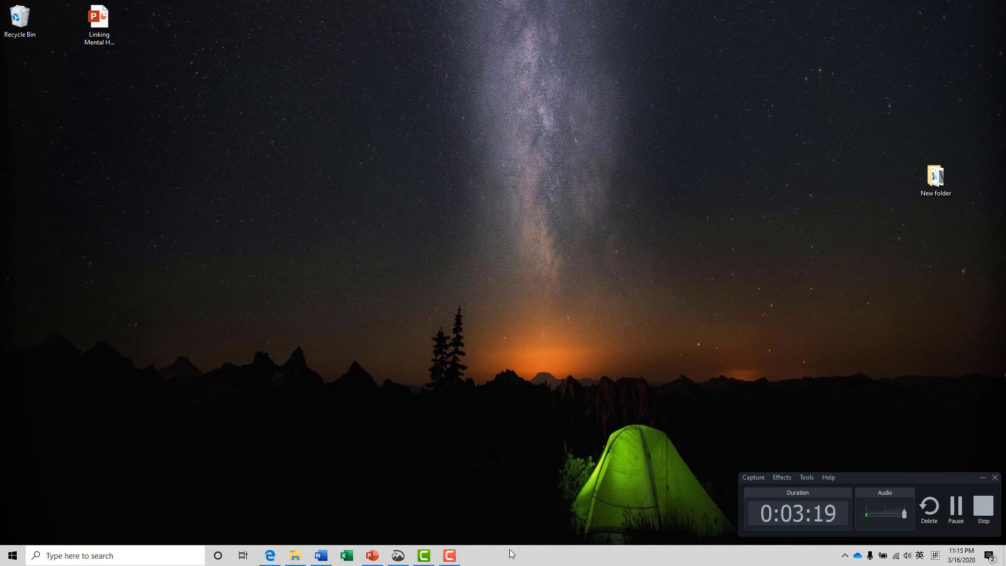
Hide the recorder controls and open the Snip & Sketch app with a screen capture
click(984, 479)
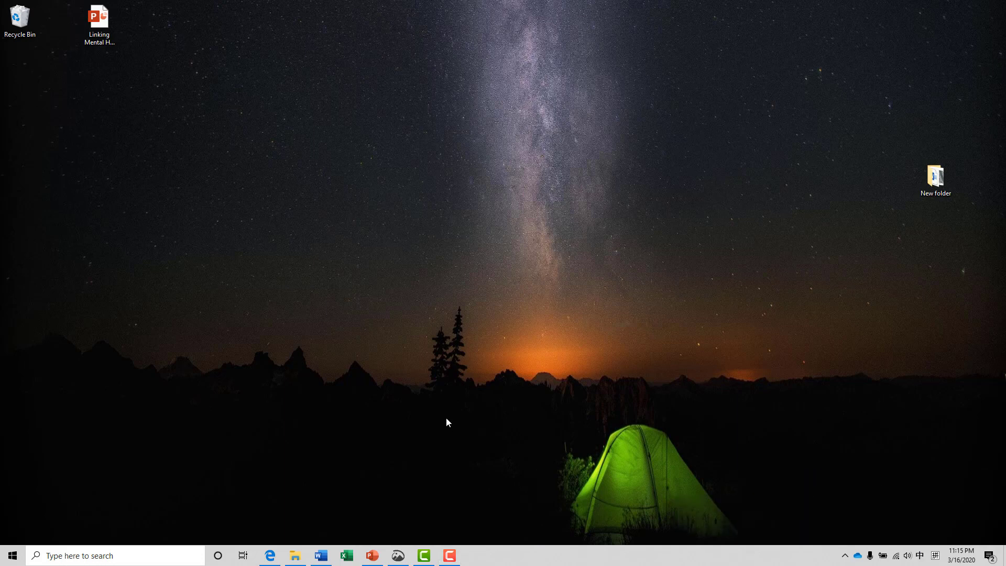
click(399, 556)
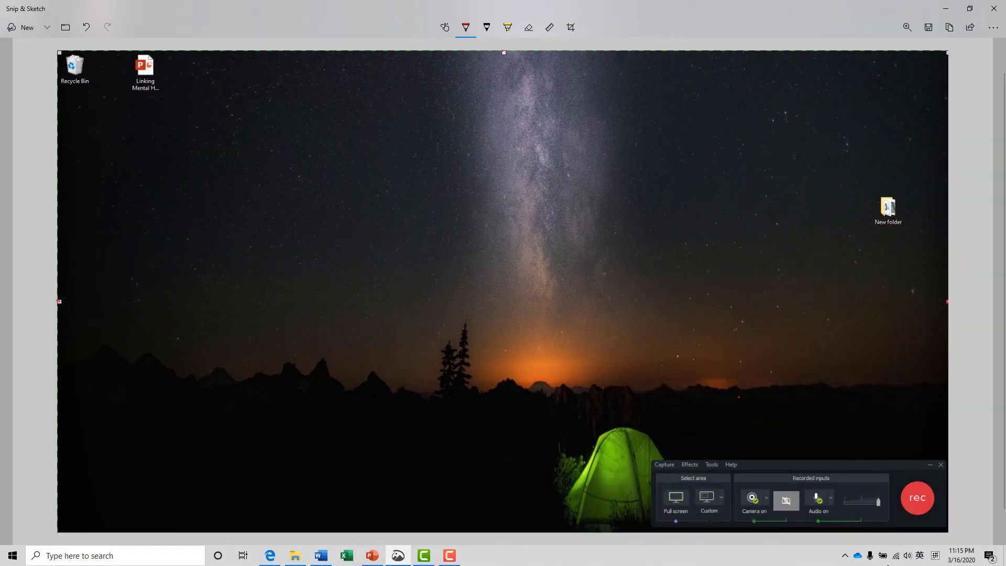
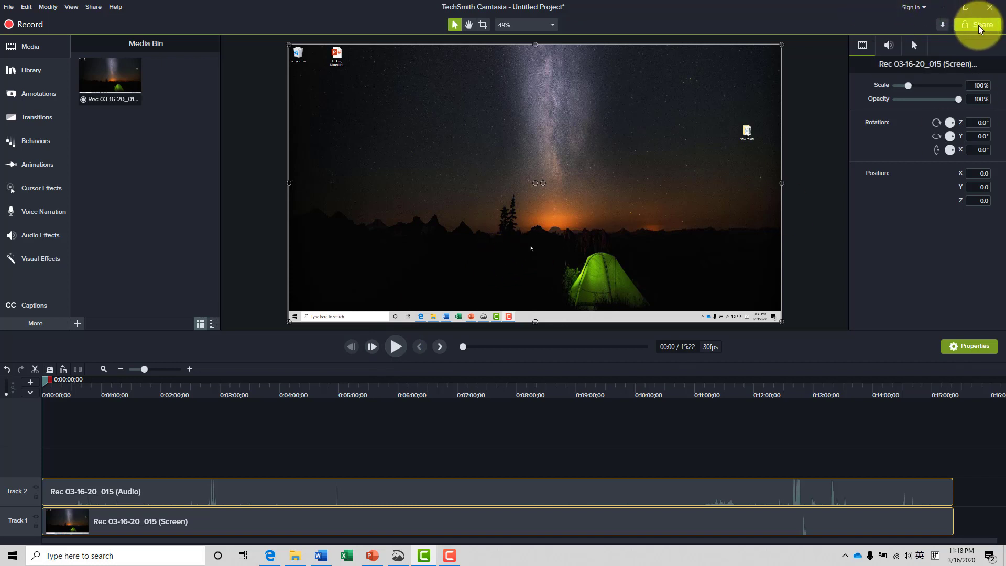
Start sharing the project to a local file using the MP4 only (up to 1080p) preset
click(980, 25)
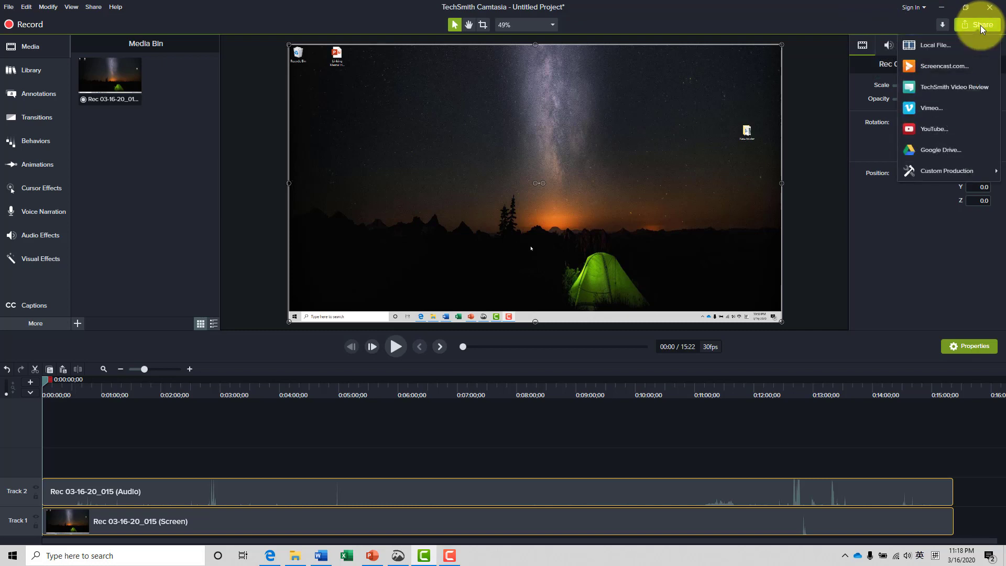
click(926, 47)
drag(567, 124, 537, 98)
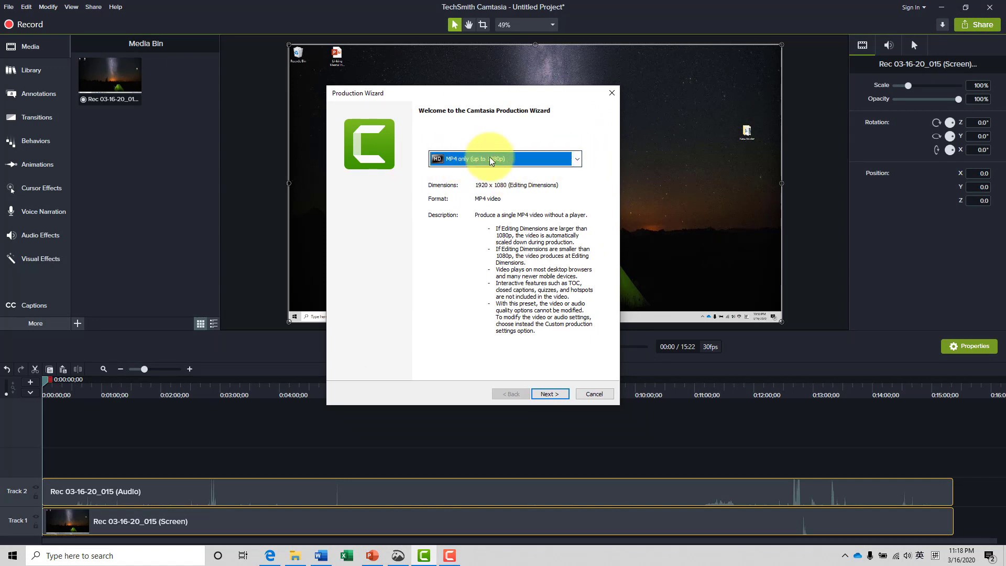
click(577, 158)
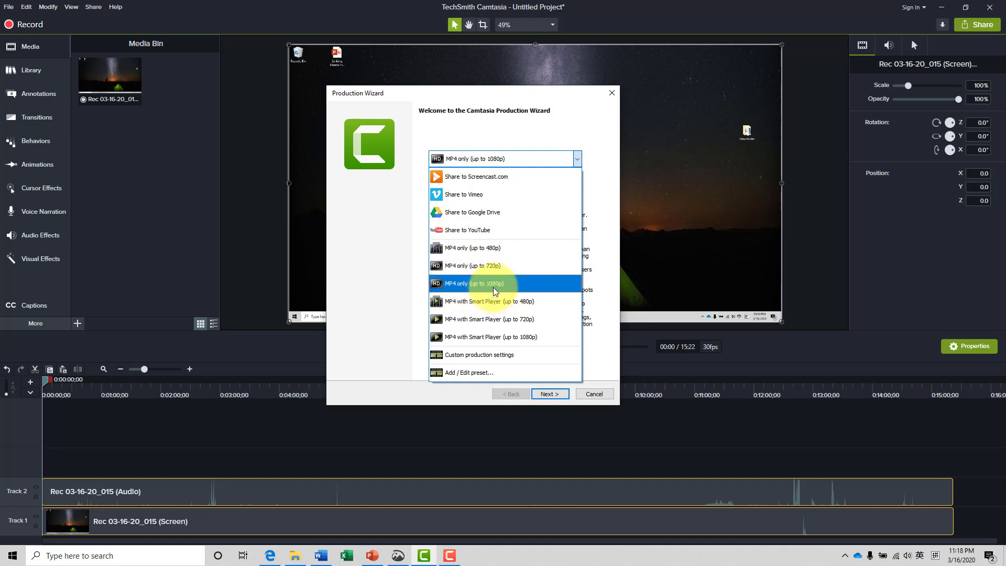
click(546, 104)
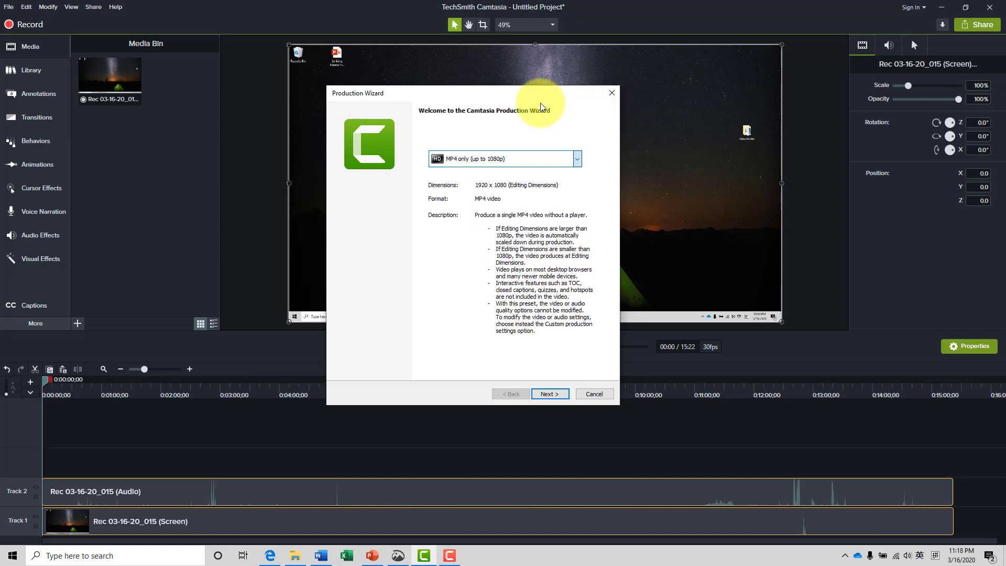
click(558, 395)
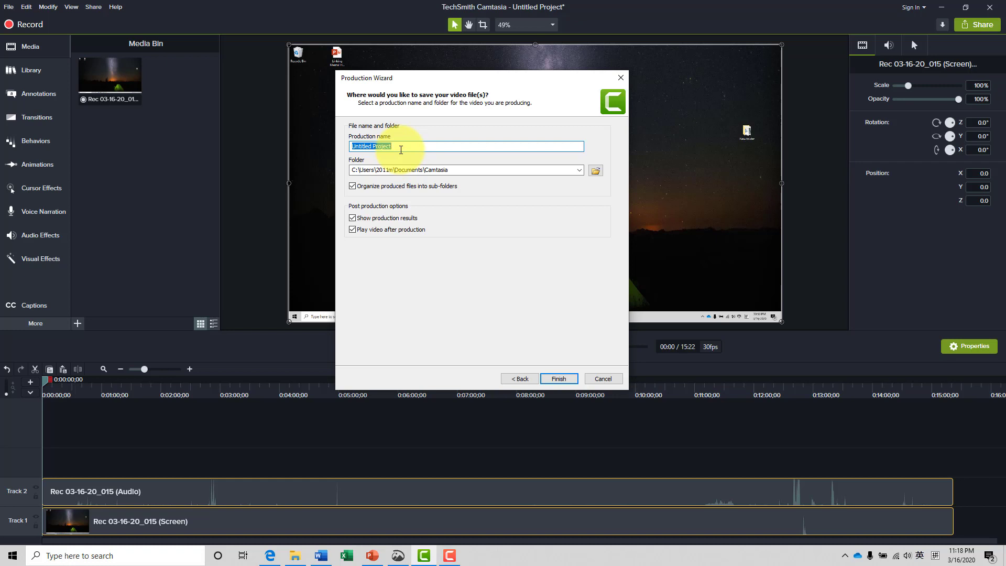
Name the production Presentation1 and choose the Desktop as its save folder
text(Presentation1)
click(596, 171)
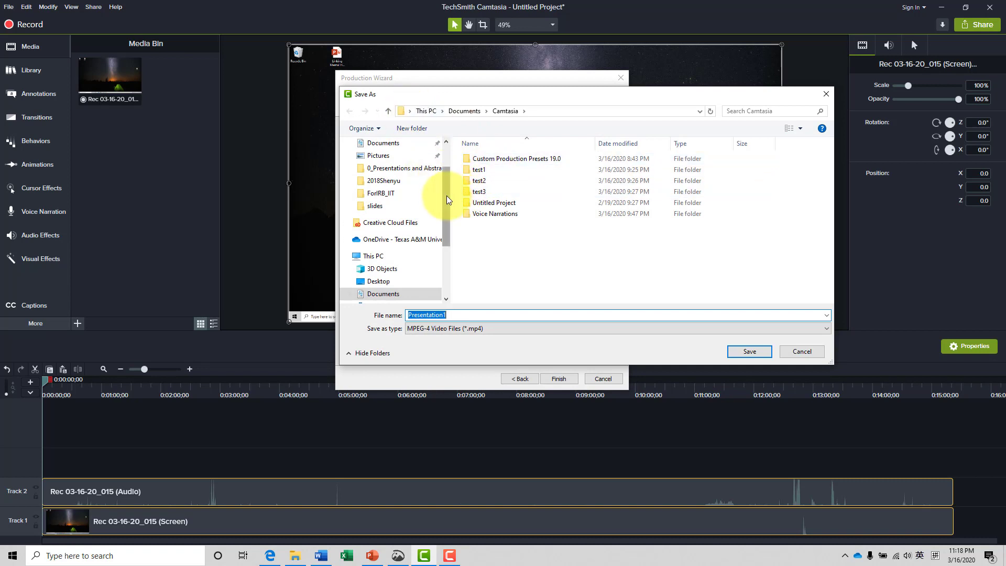
drag(448, 196, 449, 148)
click(404, 168)
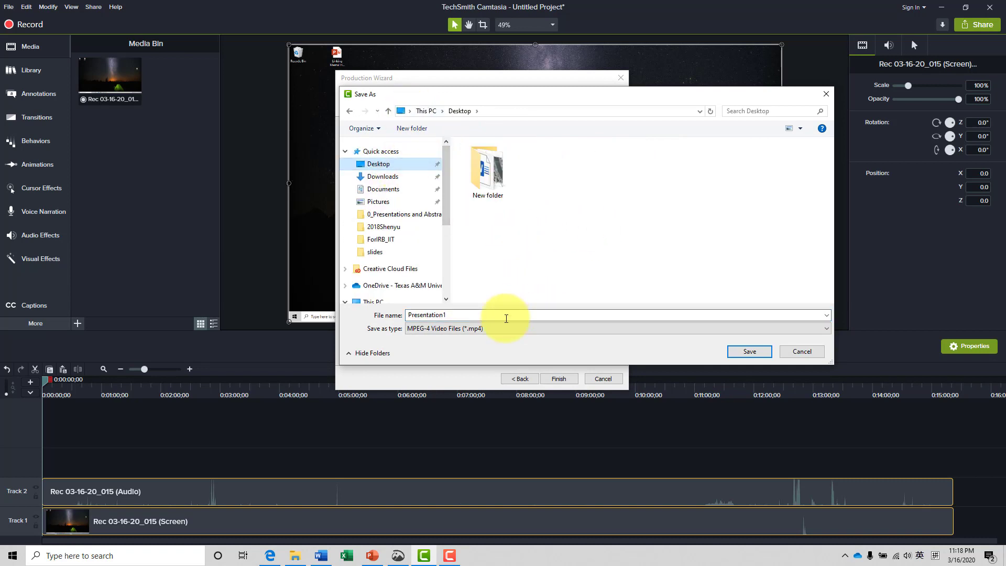
click(749, 351)
Finish the Production Wizard to start rendering, and minimize the Snip & Sketch window
drag(465, 76, 478, 69)
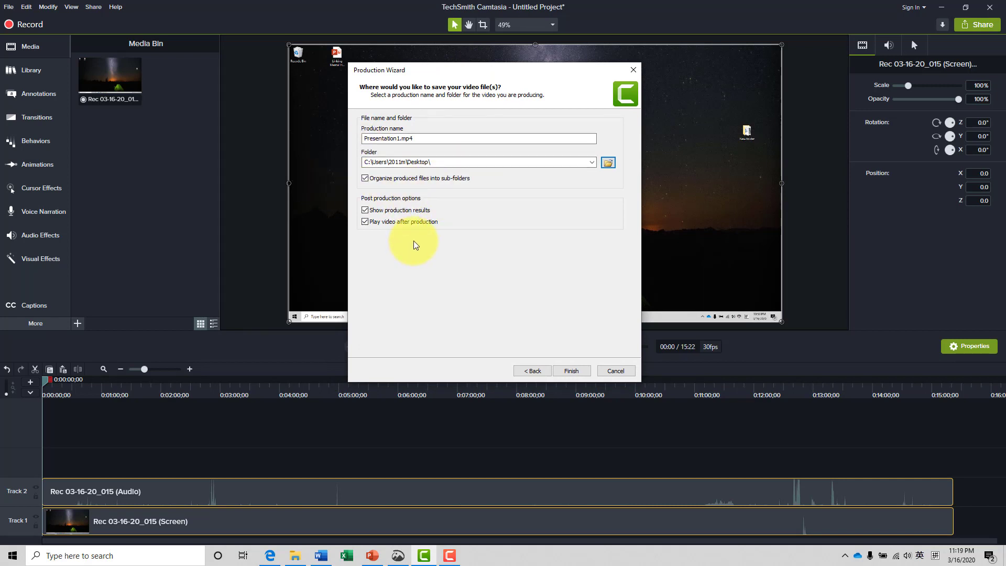
click(572, 371)
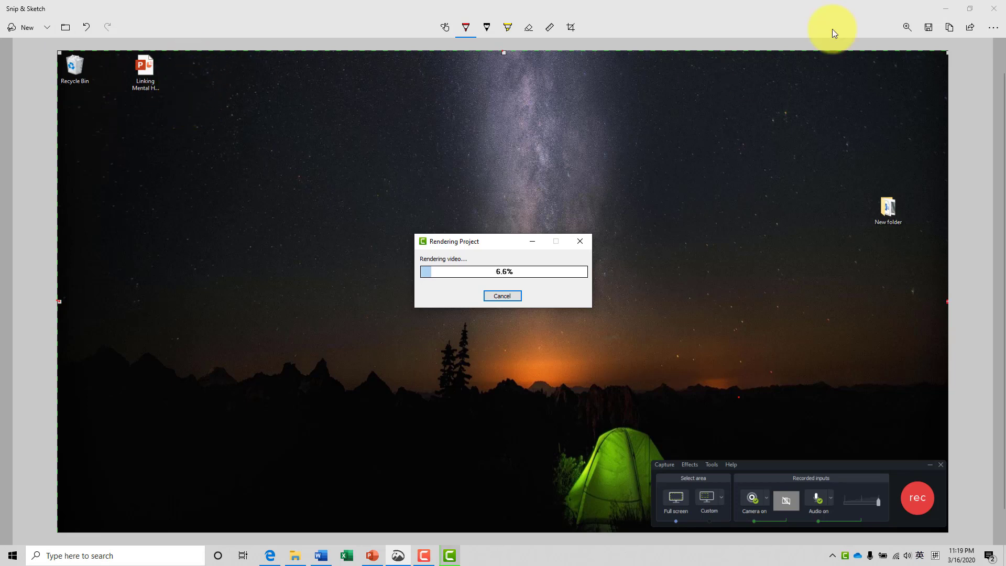
click(946, 8)
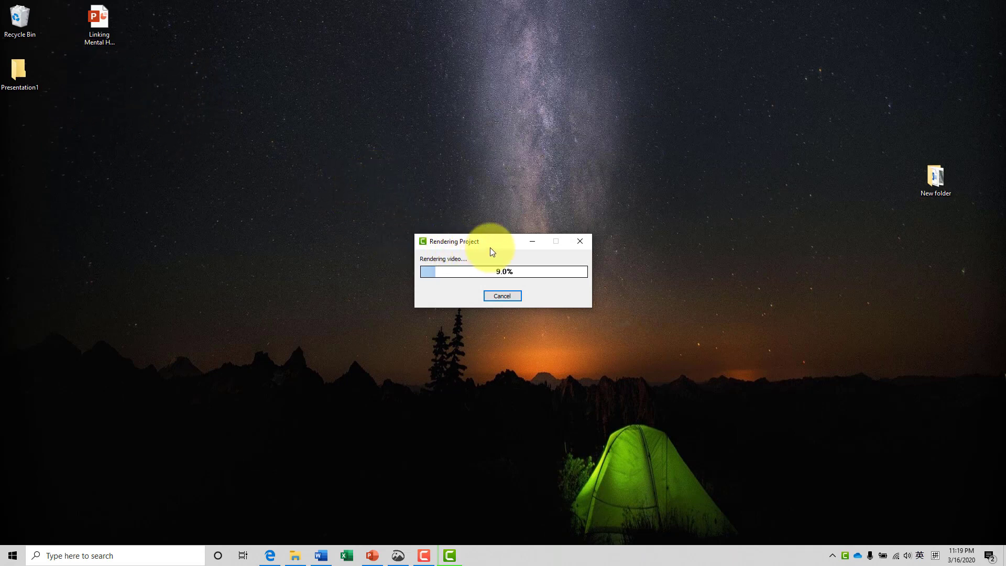
Cancel the video rendering and close the Production Wizard
drag(490, 249, 483, 241)
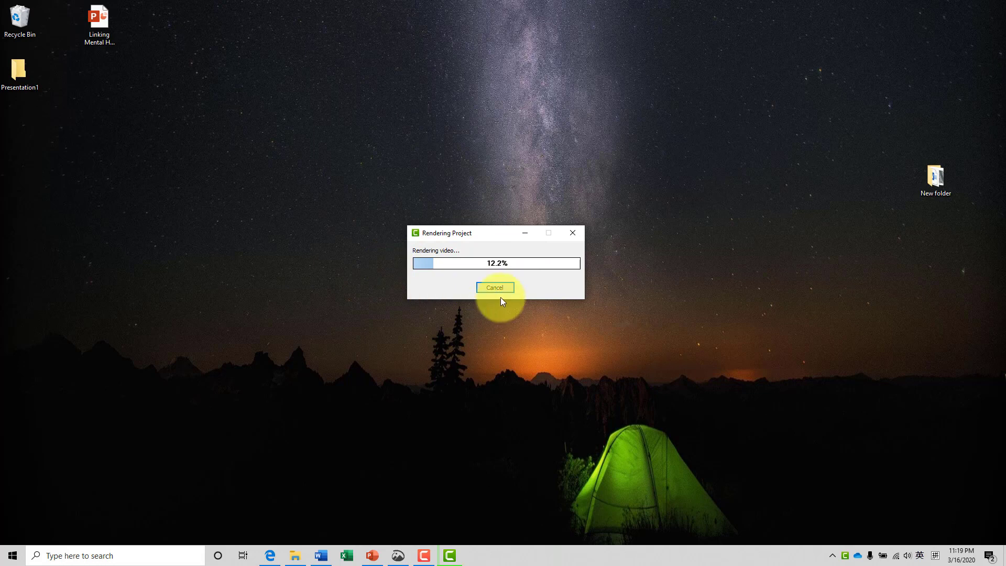
drag(488, 234, 494, 225)
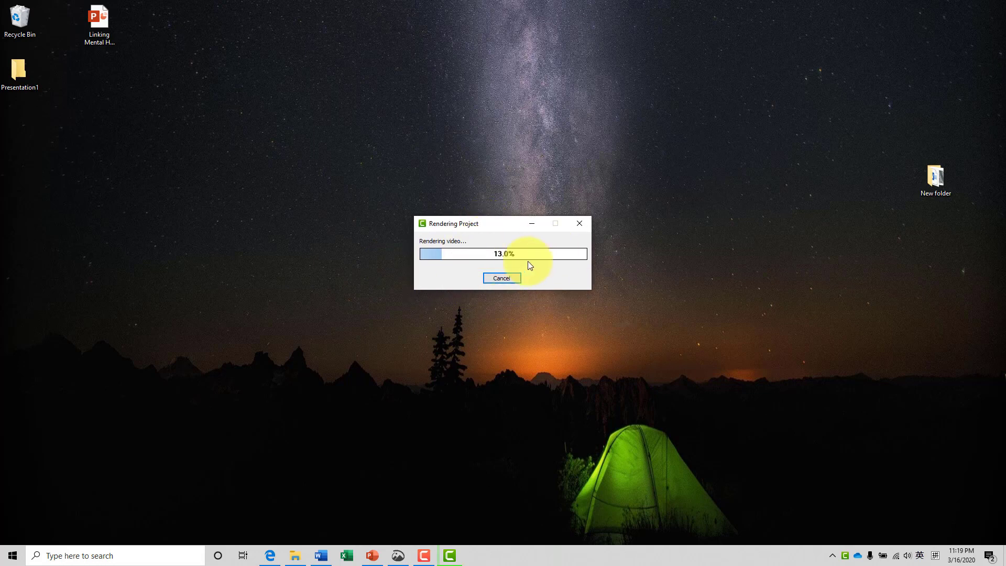
click(507, 282)
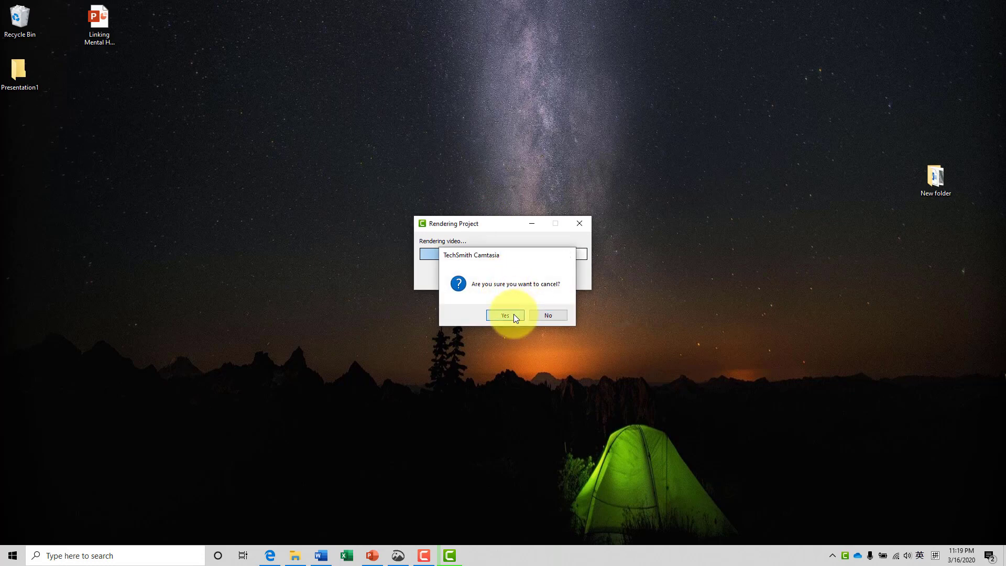
click(512, 314)
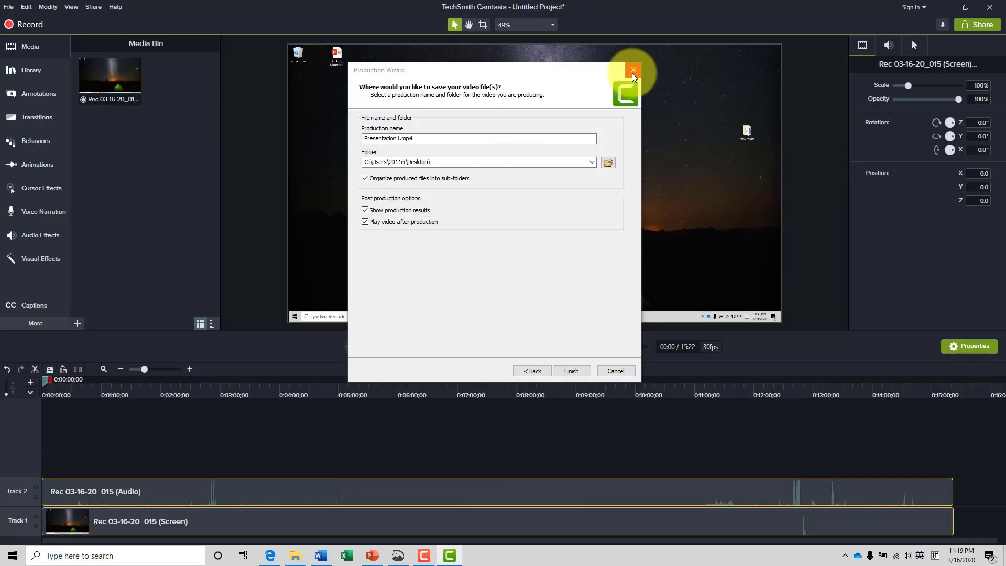
click(633, 70)
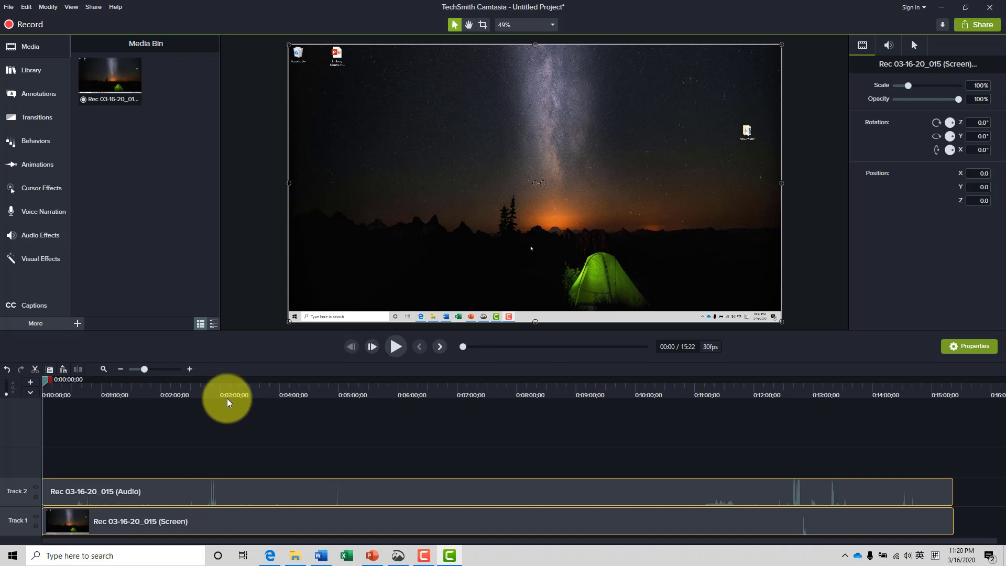
Select the timeline range from about 3:45 to 6:53 and cut it out of both tracks
mouse_move(265, 391)
mouse_down()
mouse_move(197, 394)
mouse_move(310, 389)
mouse_move(266, 392)
mouse_move(265, 378)
mouse_up()
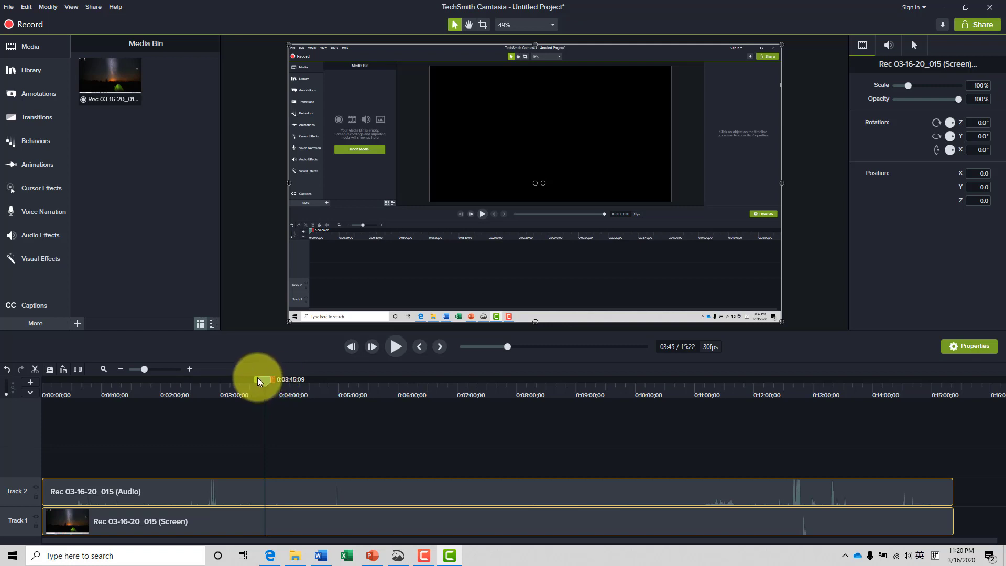
drag(255, 379, 313, 382)
mouse_move(360, 377)
mouse_down()
mouse_move(324, 376)
mouse_move(432, 393)
mouse_move(475, 379)
mouse_move(278, 390)
mouse_move(451, 379)
mouse_up()
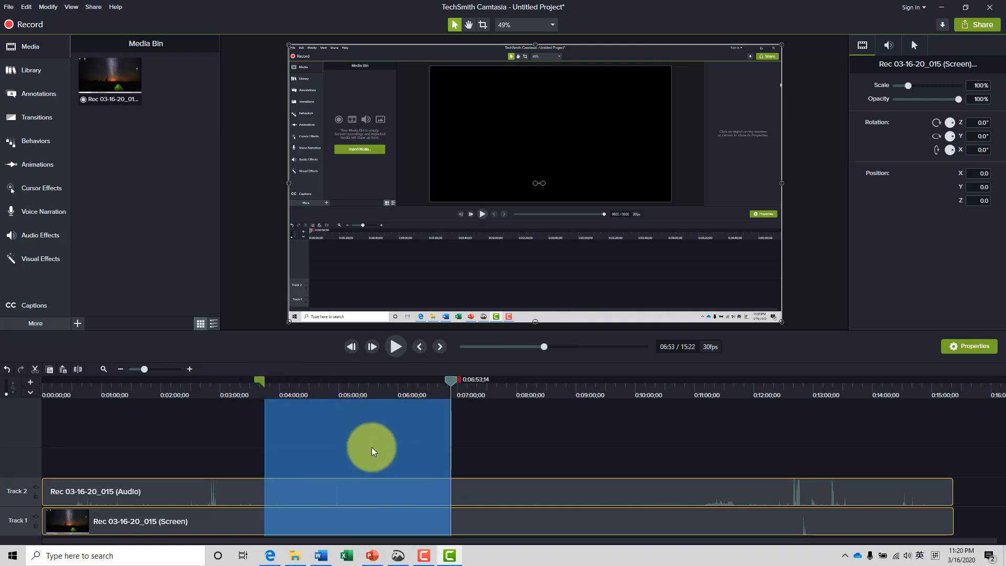
click(36, 369)
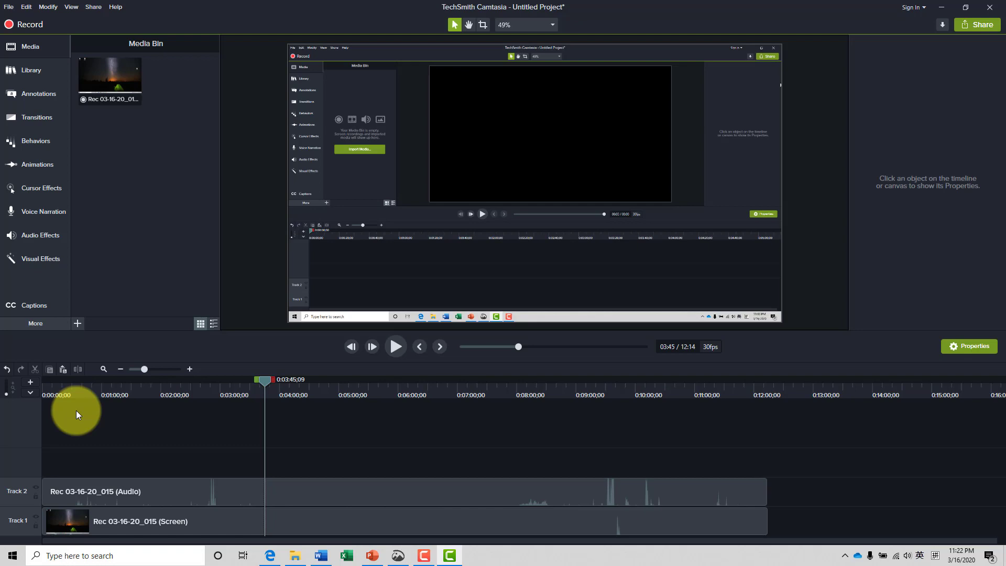
Apply the Noise Removal audio effect to the audio track
click(43, 237)
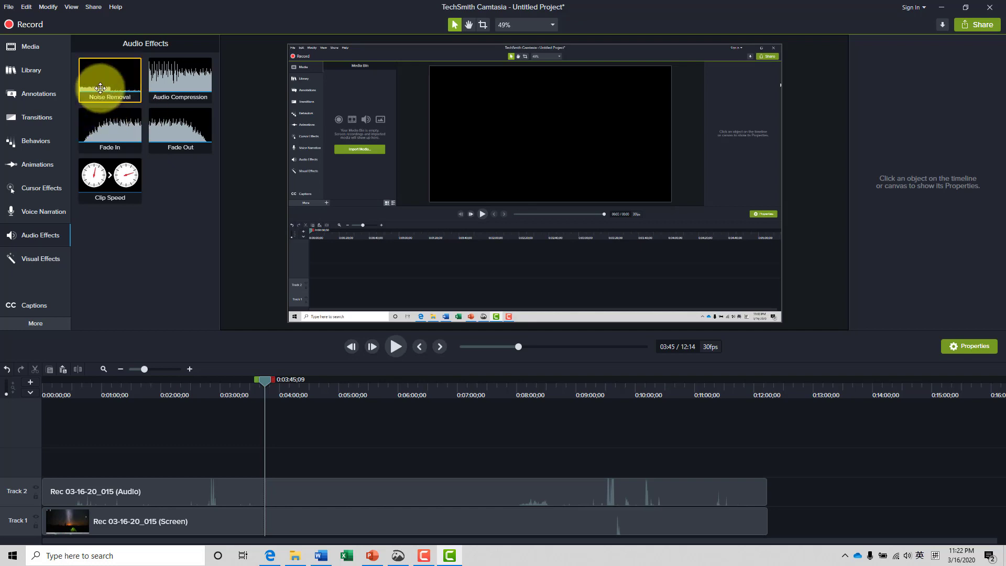
key(ctrl+a)
drag(120, 113, 104, 489)
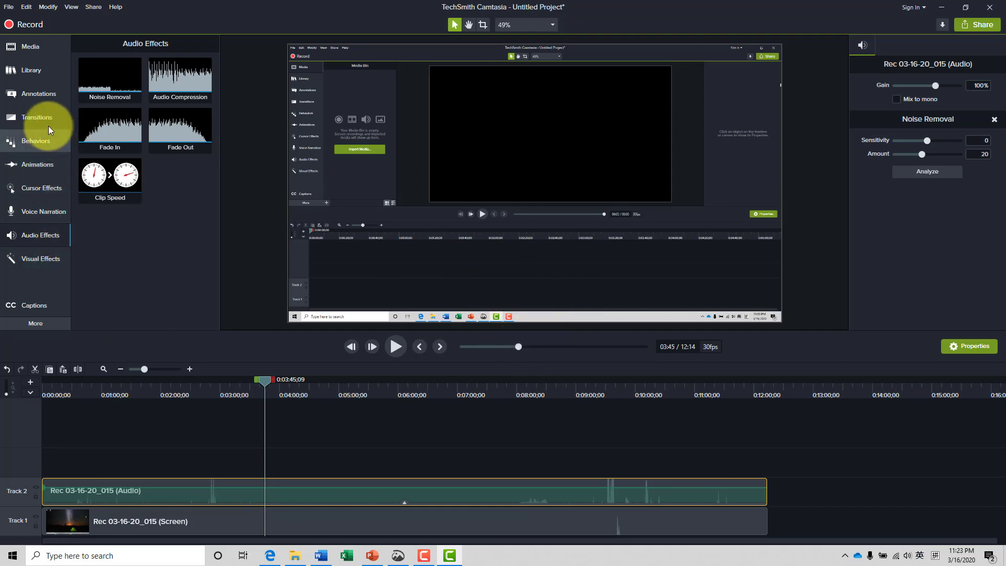
Browse the cursor, left-click and right-click effect sets, and apply Cursor Highlight to the recording on the canvas
click(32, 191)
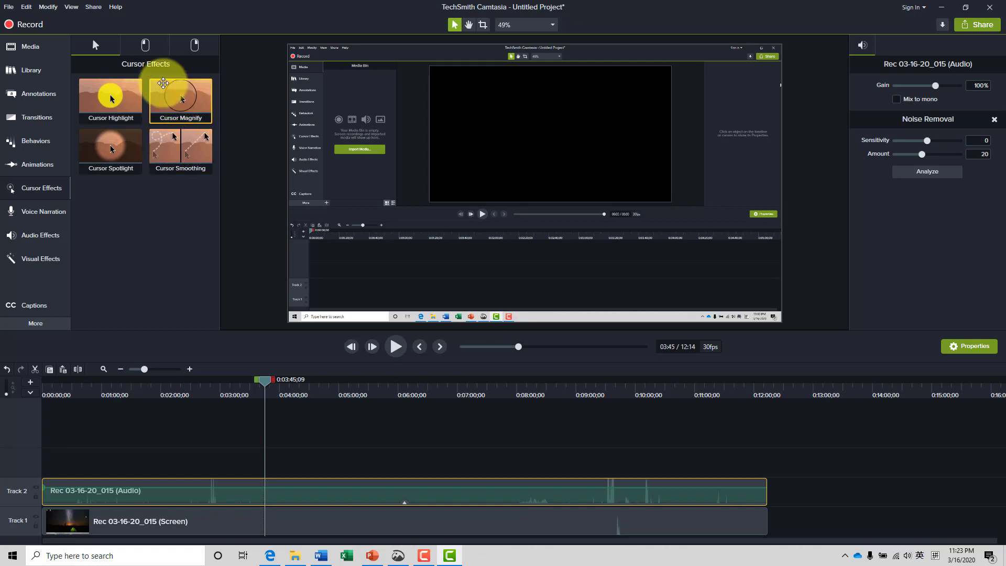
click(146, 49)
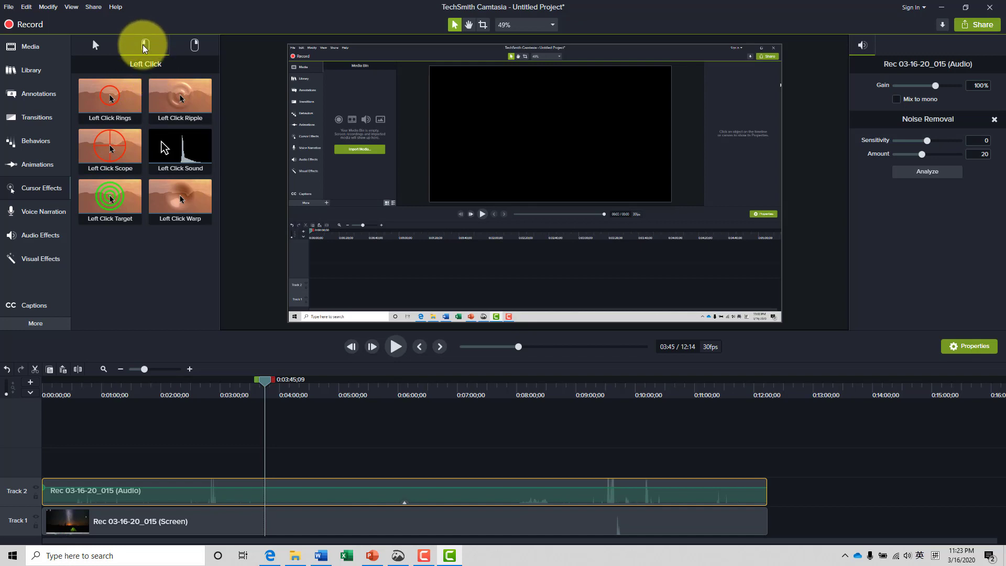
click(198, 48)
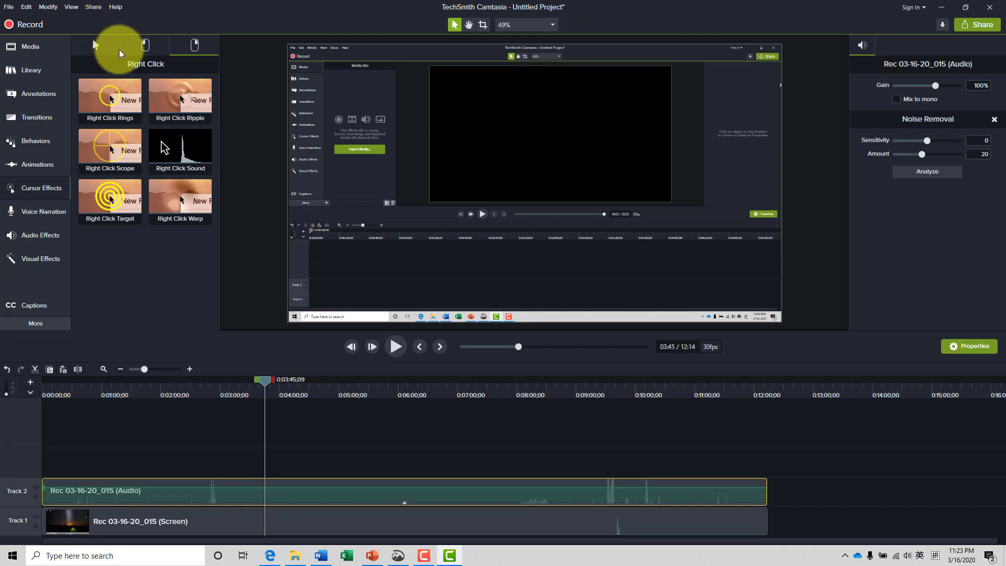
click(146, 47)
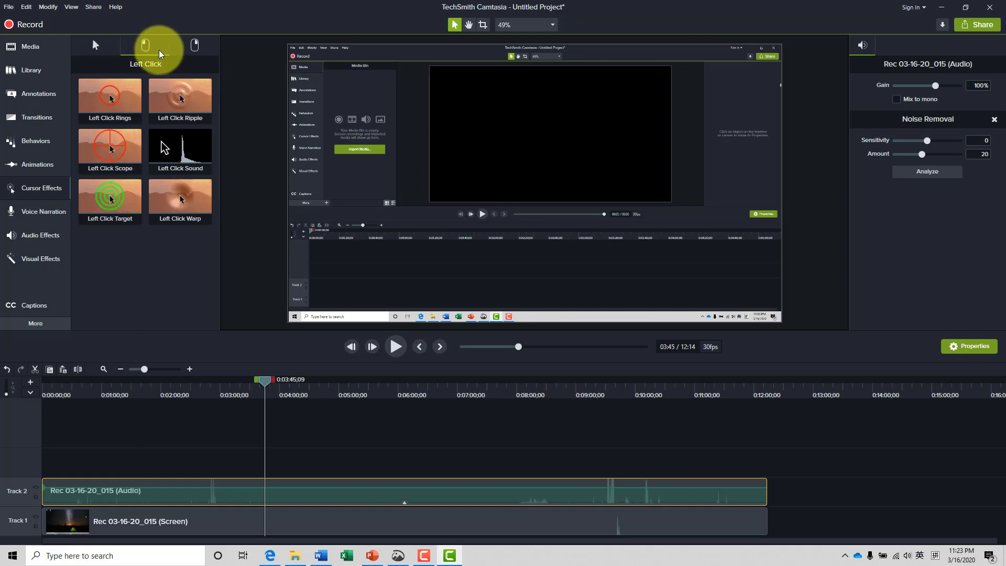
click(97, 50)
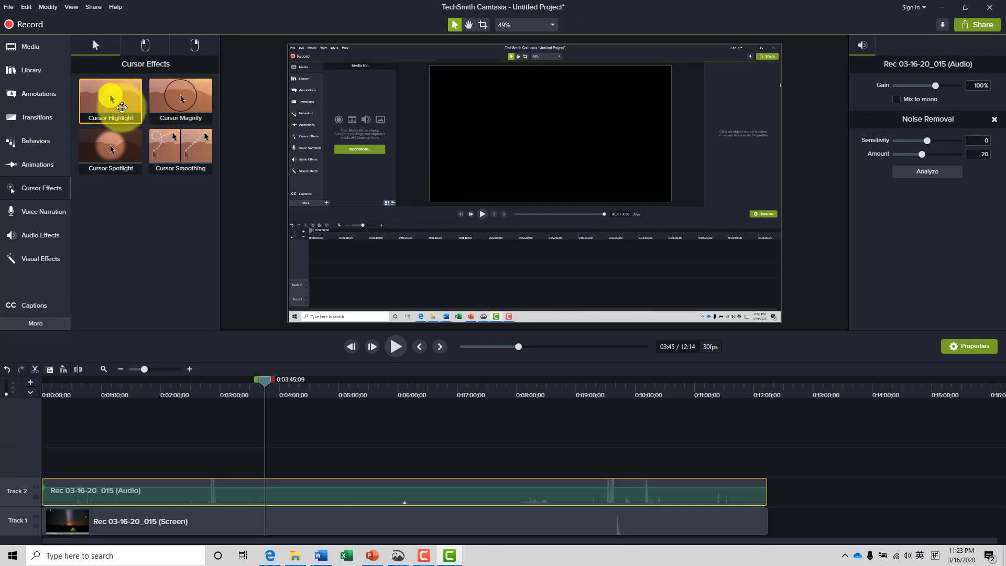
drag(116, 108, 526, 273)
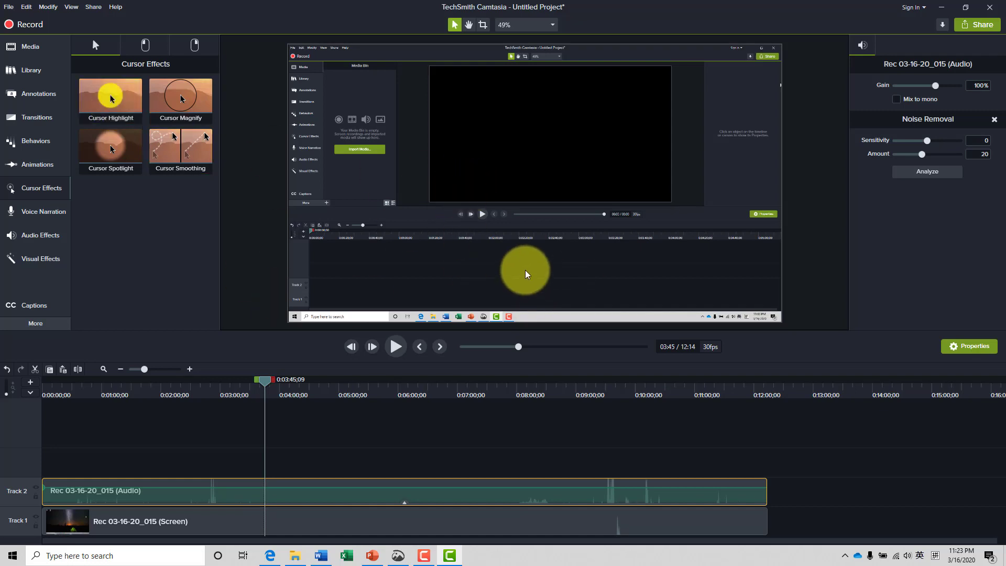